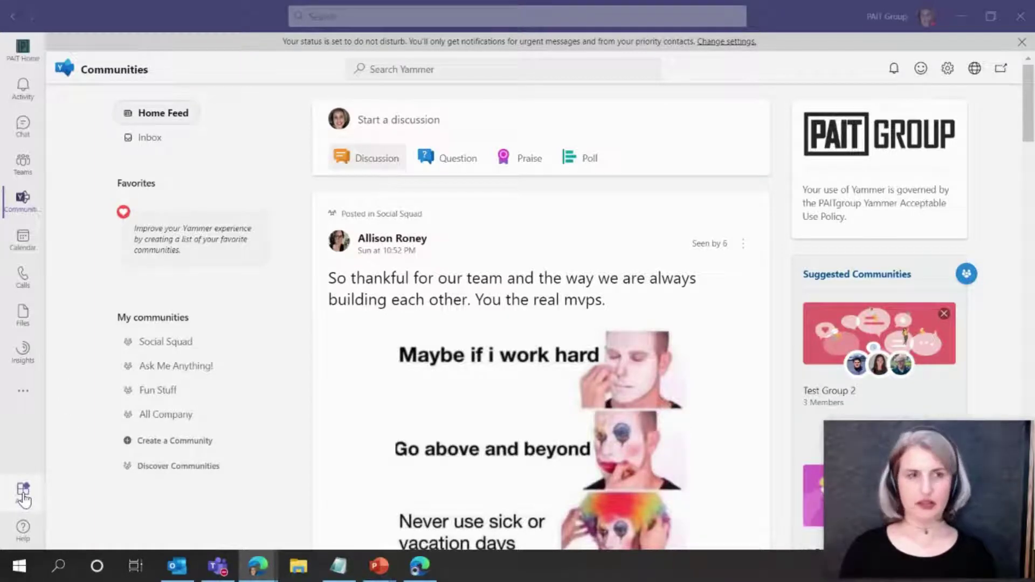
Search the Teams app store for 'communities' and open the Communities app's details
click(23, 500)
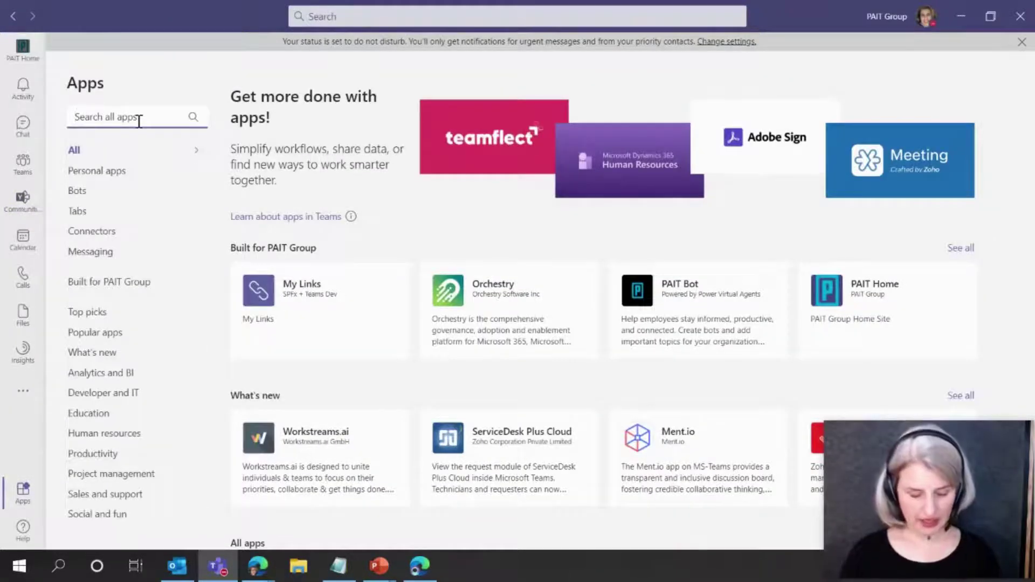
text(communities)
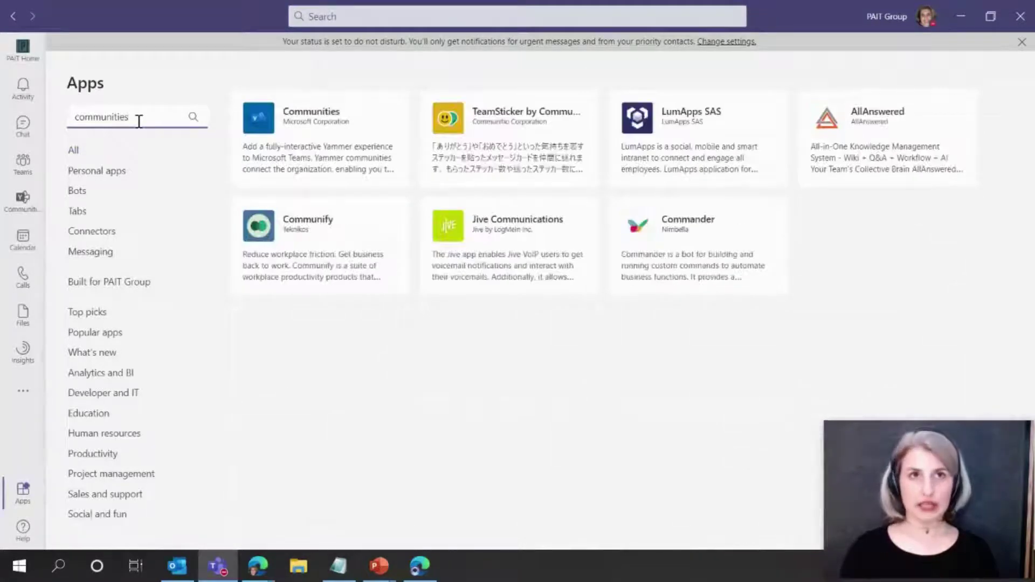
click(264, 129)
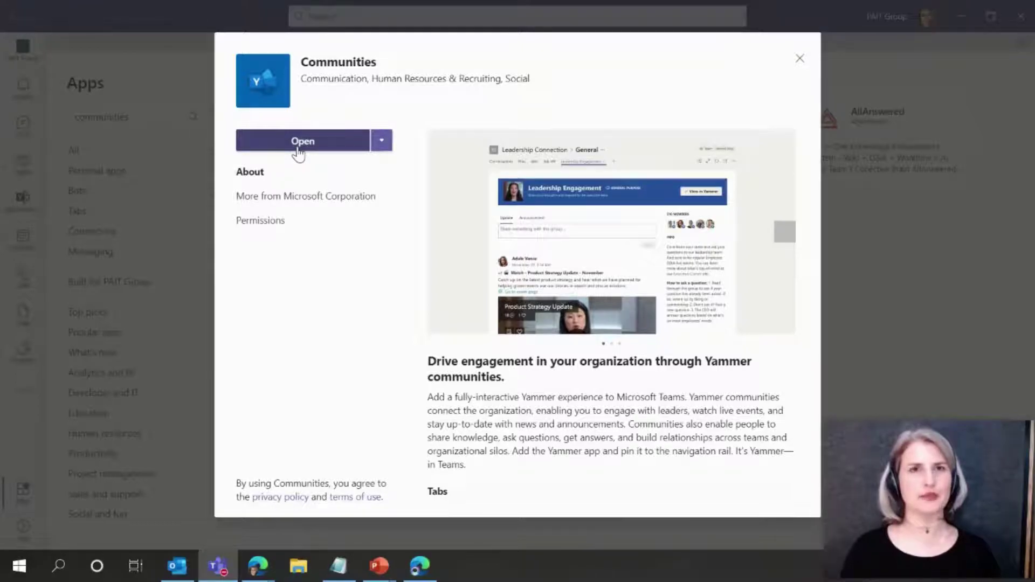
Open the Communities app and confirm its left-rail icon offers Unpin, meaning it is pinned
click(297, 149)
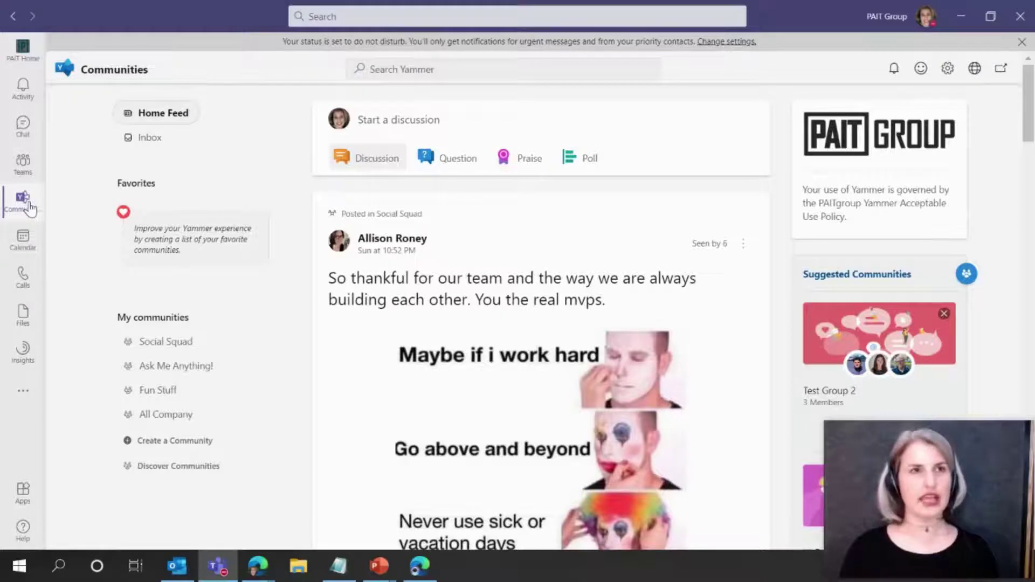
right_click(30, 208)
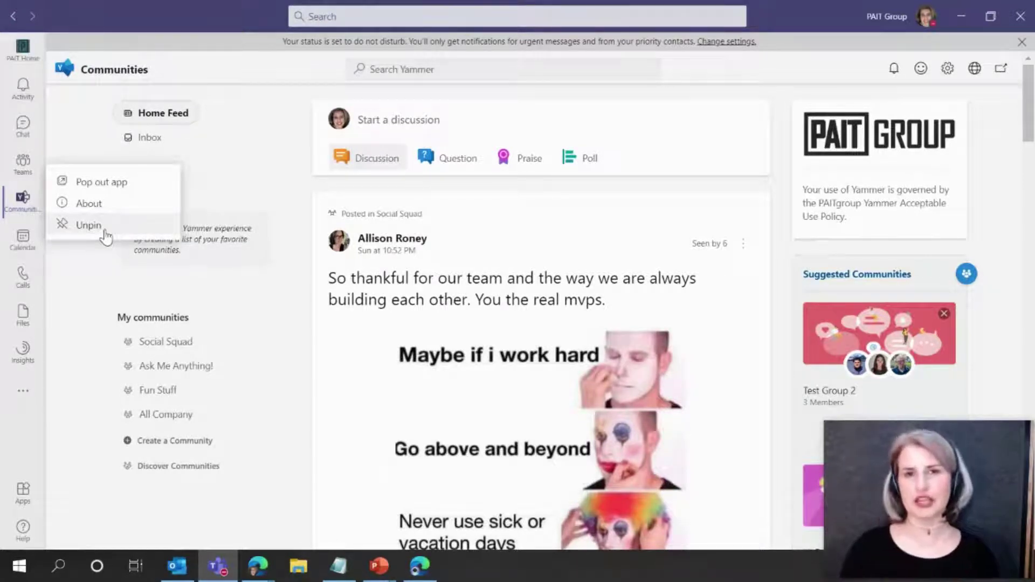
click(63, 268)
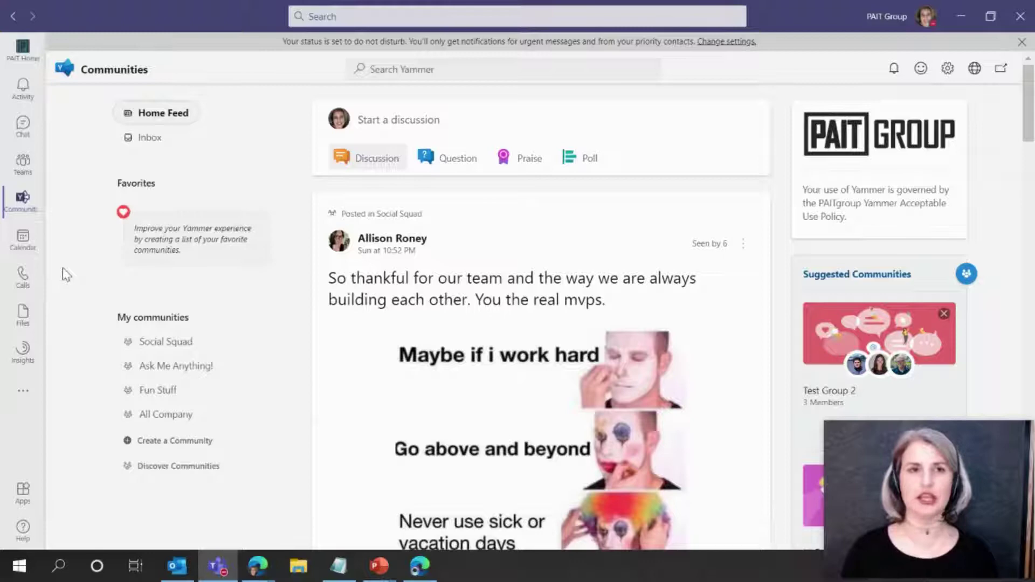
Minimize Teams and scroll the Global app setup policy down to its six pinned apps
click(955, 22)
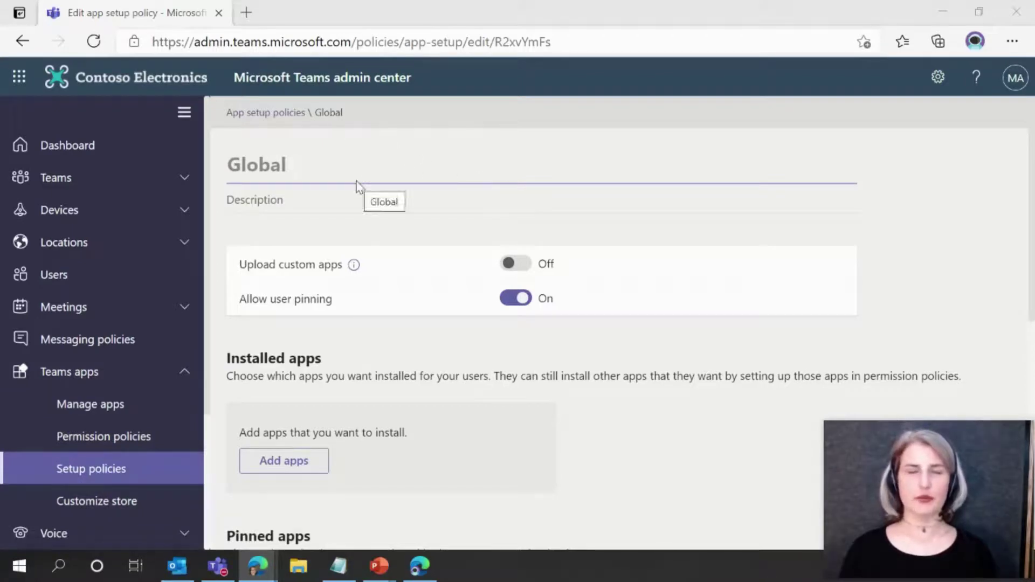
scroll(357, 186, down, 6)
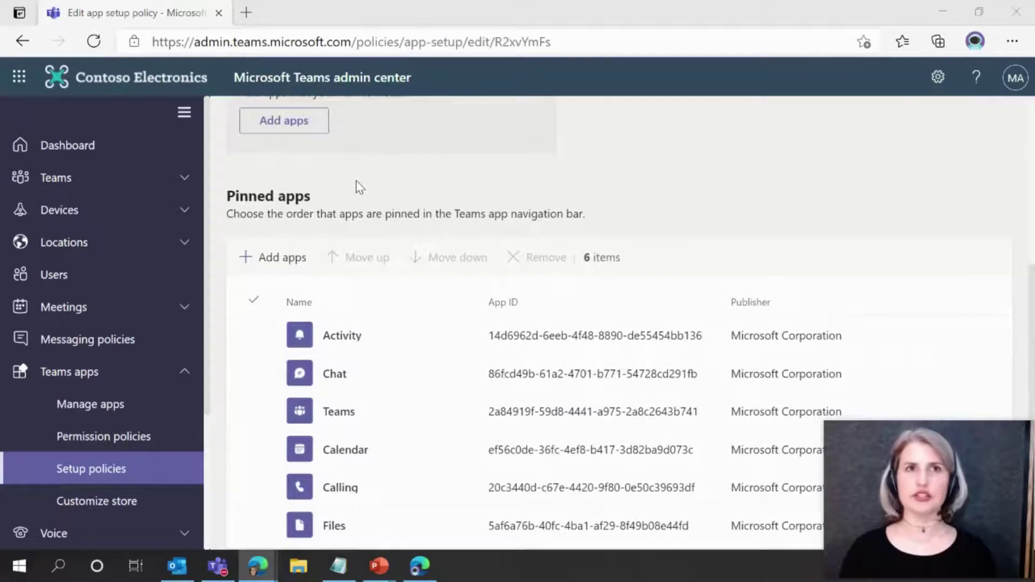
scroll(357, 186, down, 1)
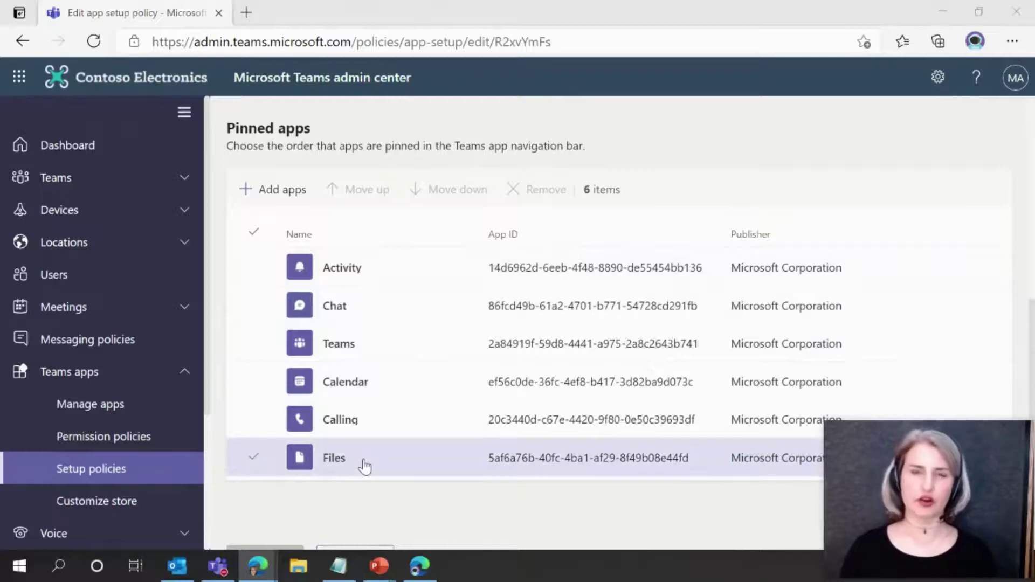
Search 'communities' in Add pinned apps and add the Communities app to the pinned list
click(277, 200)
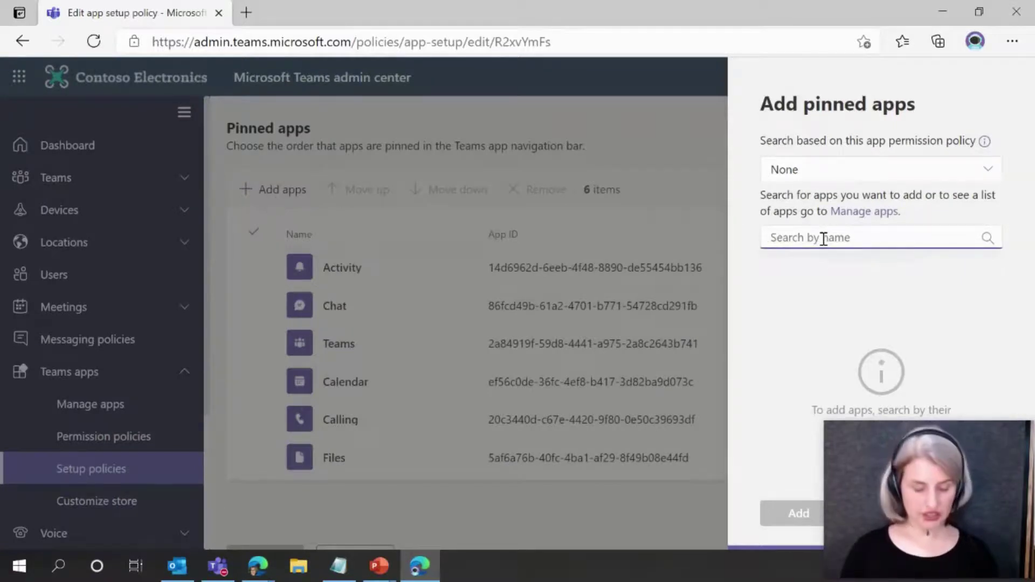
text(communities)
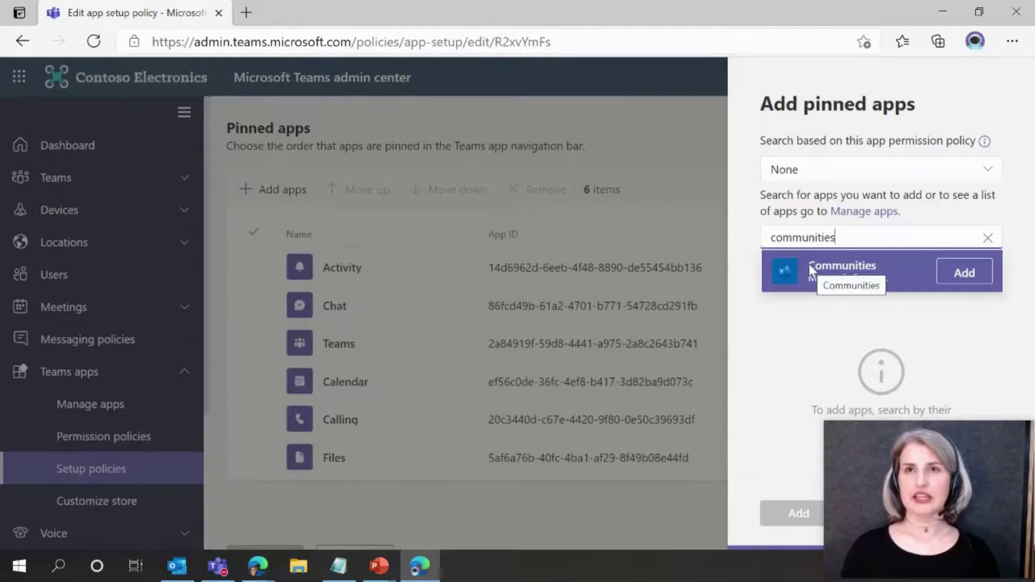
click(960, 274)
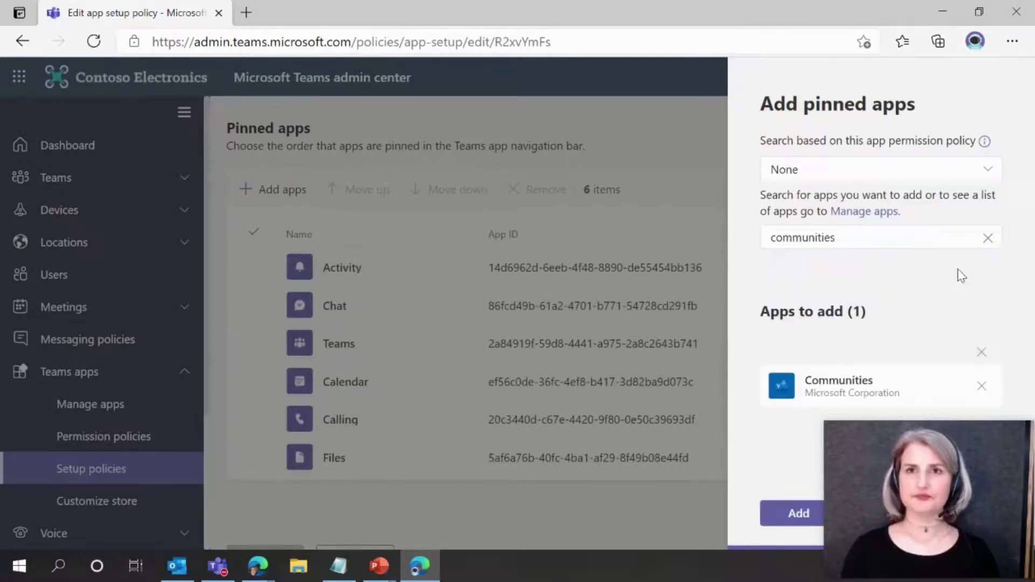
click(789, 526)
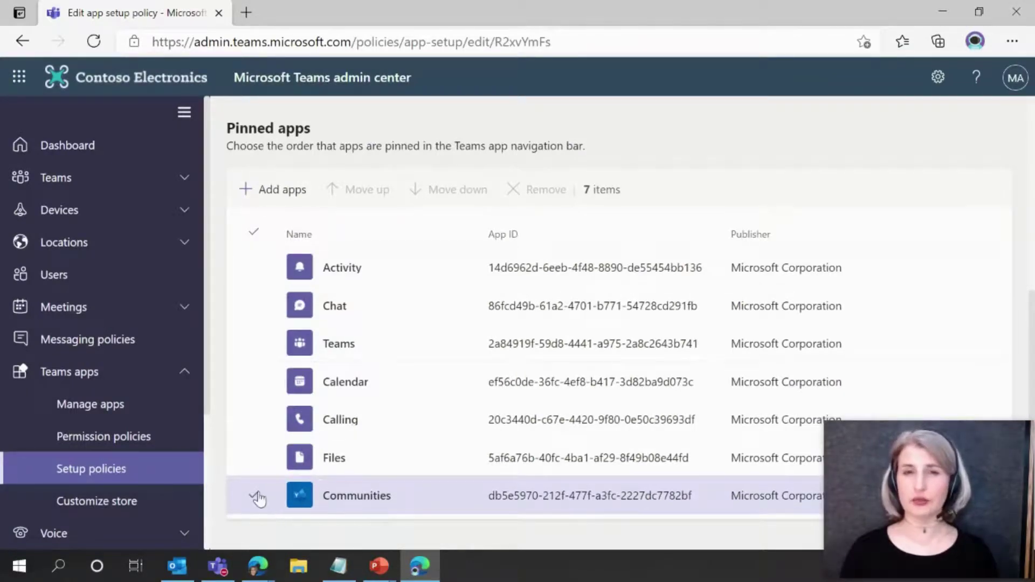
Move Communities up three places, past Files, Calling and Calendar, to sit below Teams
click(257, 496)
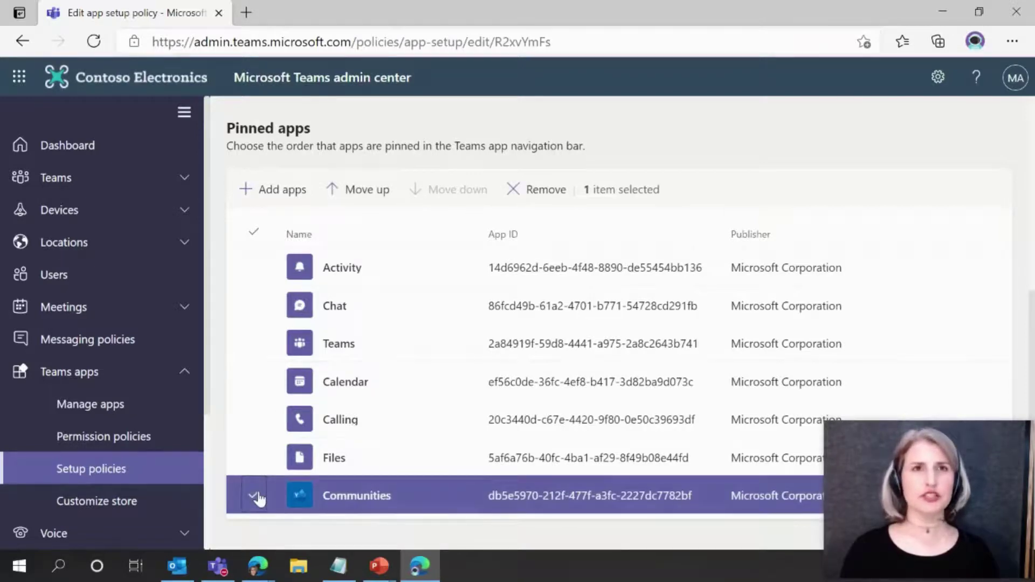
click(351, 193)
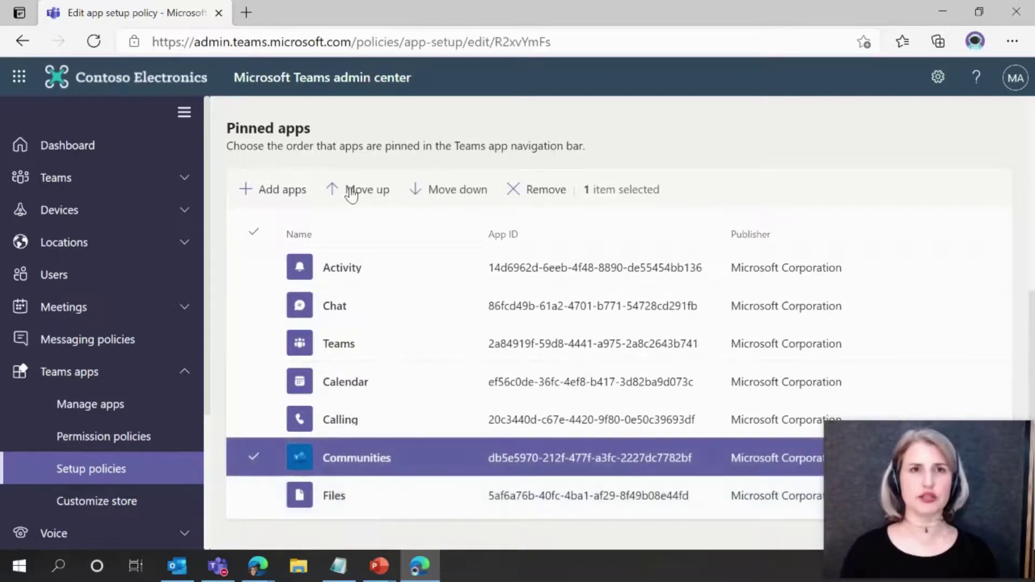
click(351, 192)
click(351, 192)
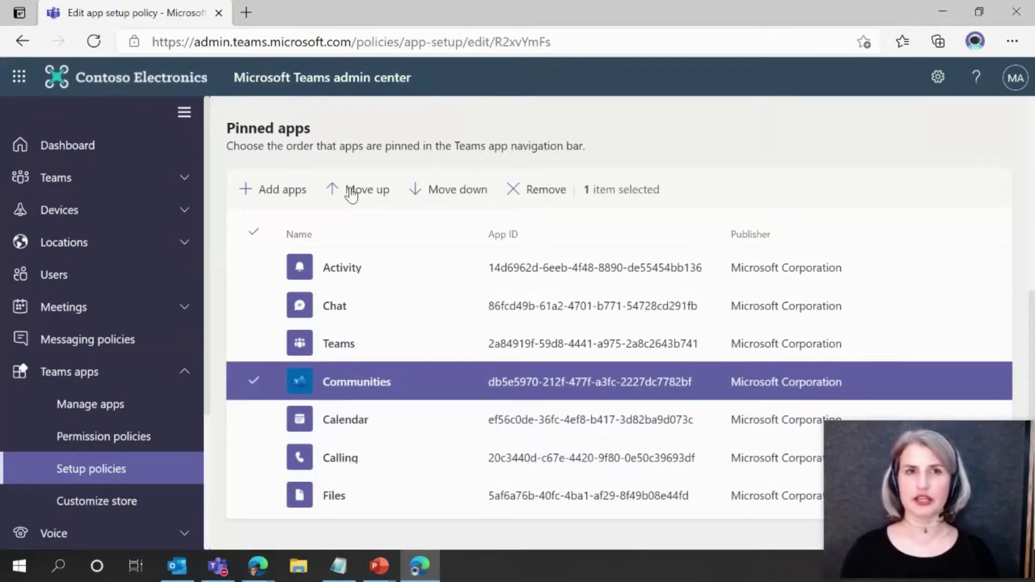
click(250, 383)
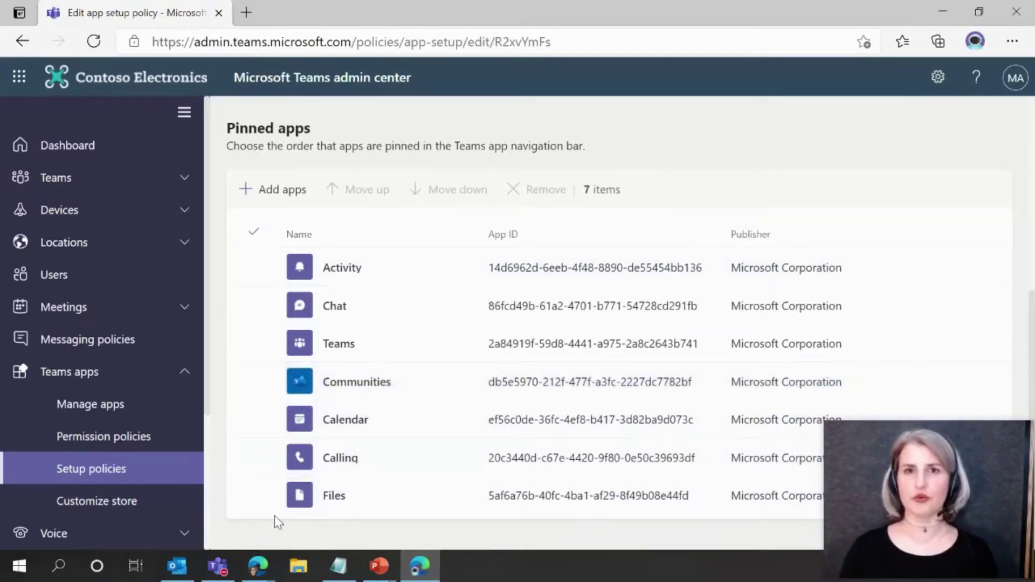
scroll(928, 171, down, 1)
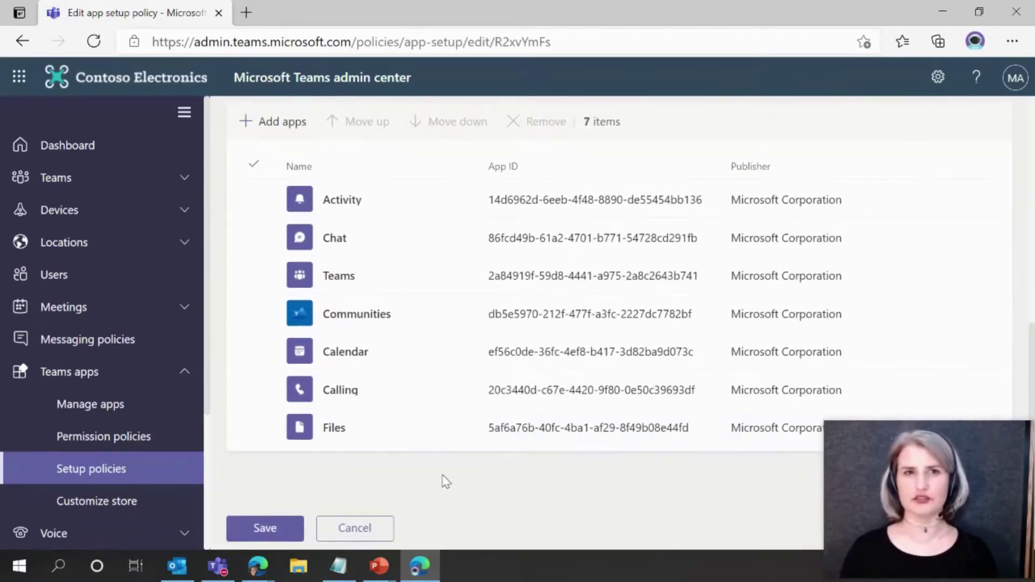
Save the Global setup policy changes and switch to a new browser tab
click(259, 531)
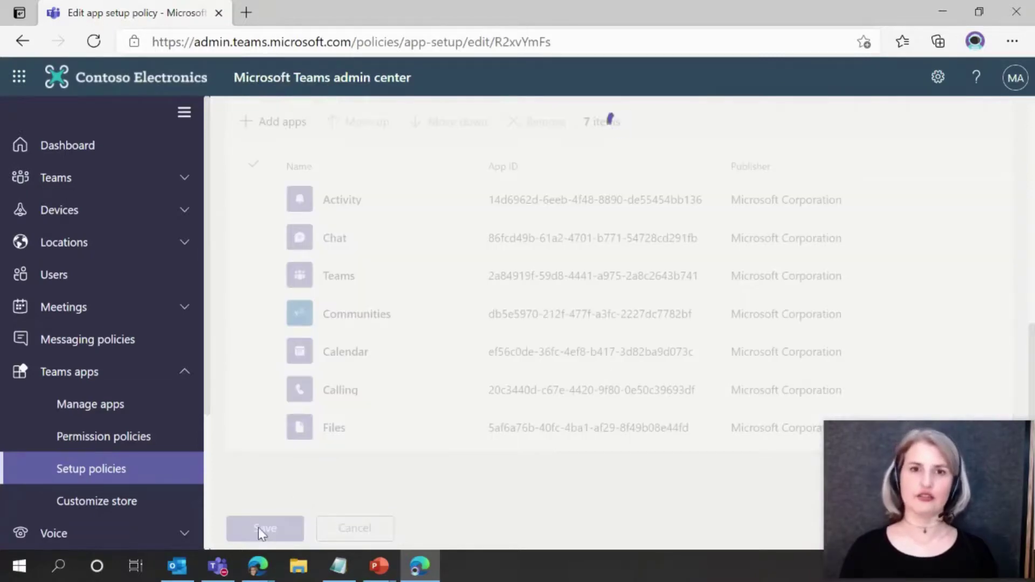
key(alt+Left)
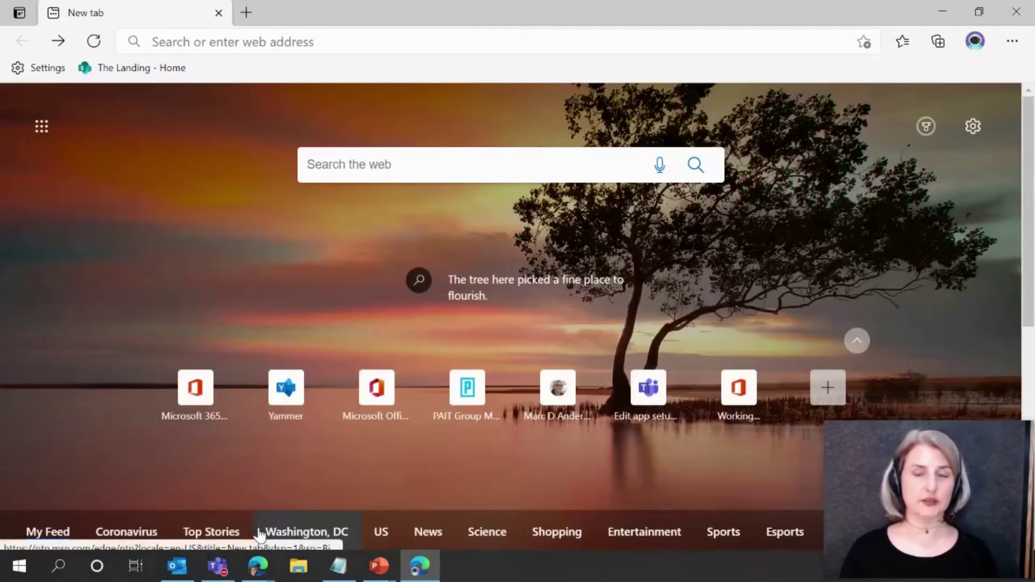